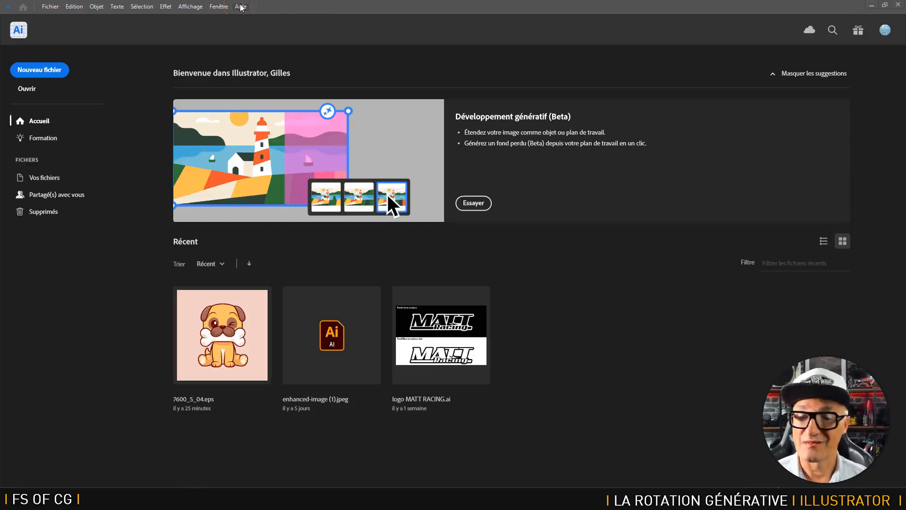
- Check the installed Illustrator version in the program's about information, and close it
{"action": "left_click", "coordinate": [241, 7]}
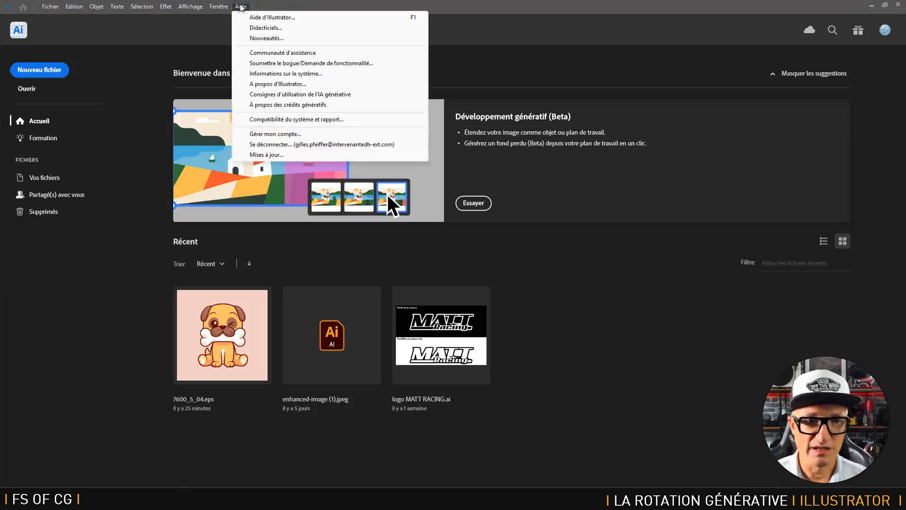
{"action": "left_click", "coordinate": [283, 84]}
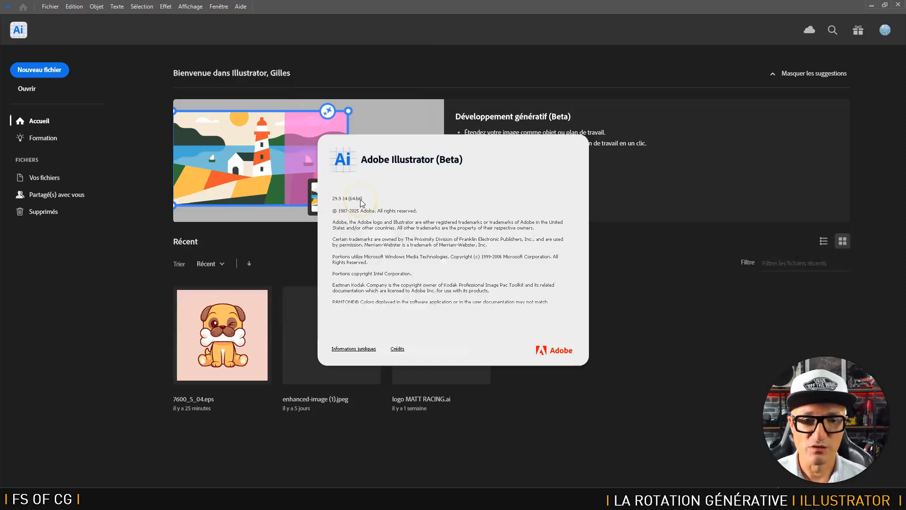
{"action": "left_click", "coordinate": [408, 212]}
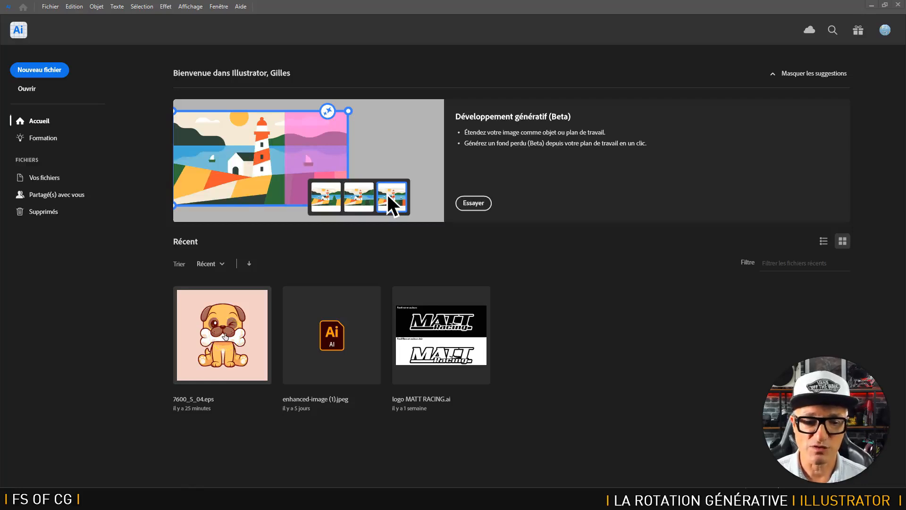
- Open 7600_5_04.eps from the Vectors folder inside FDT, accepting the dialogs shown during opening
{"action": "left_click", "coordinate": [50, 7]}
{"action": "left_click", "coordinate": [71, 35]}
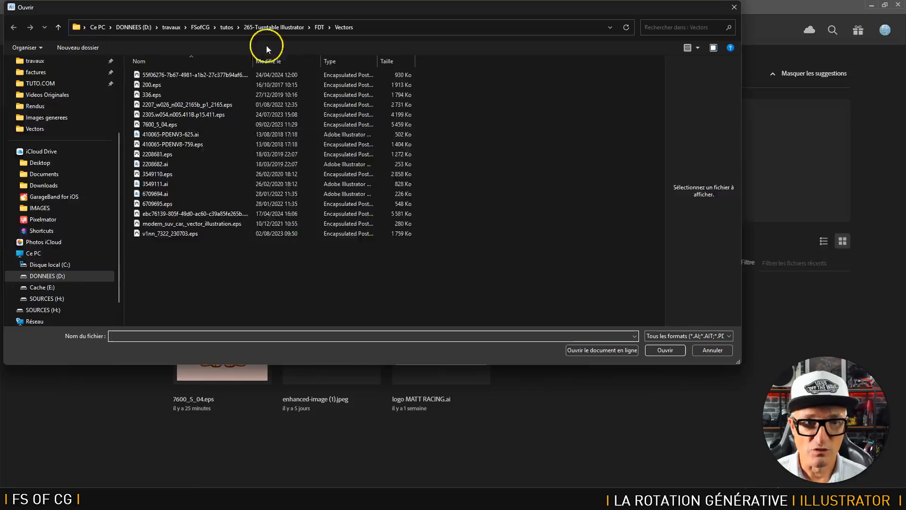
{"action": "left_click", "coordinate": [319, 27]}
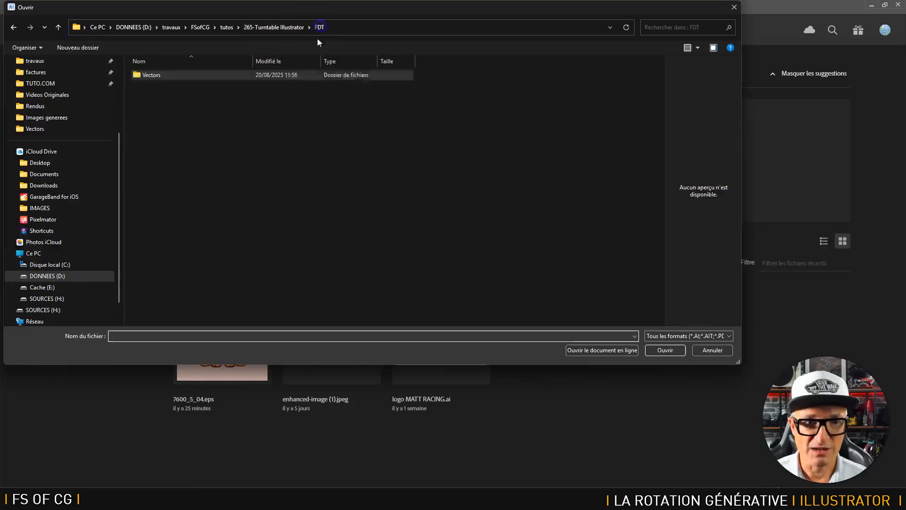
{"action": "double_click", "coordinate": [178, 75]}
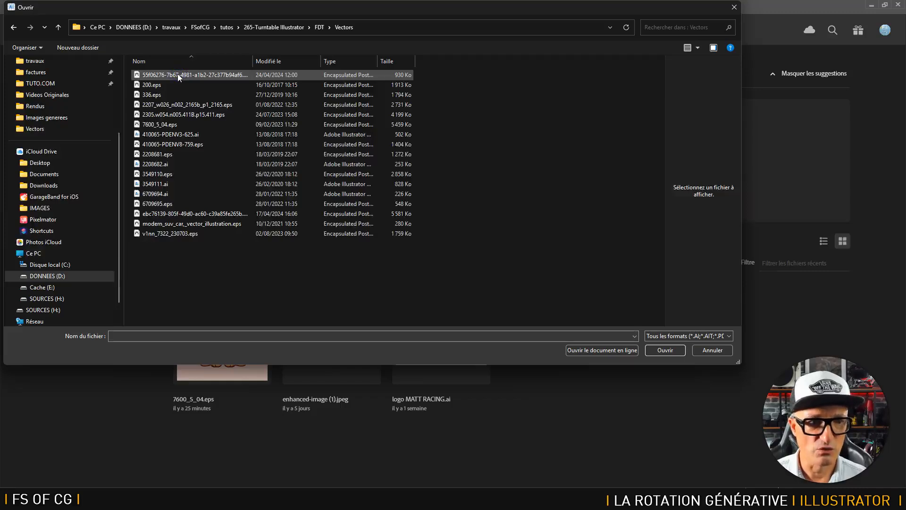
{"action": "left_click", "coordinate": [171, 125]}
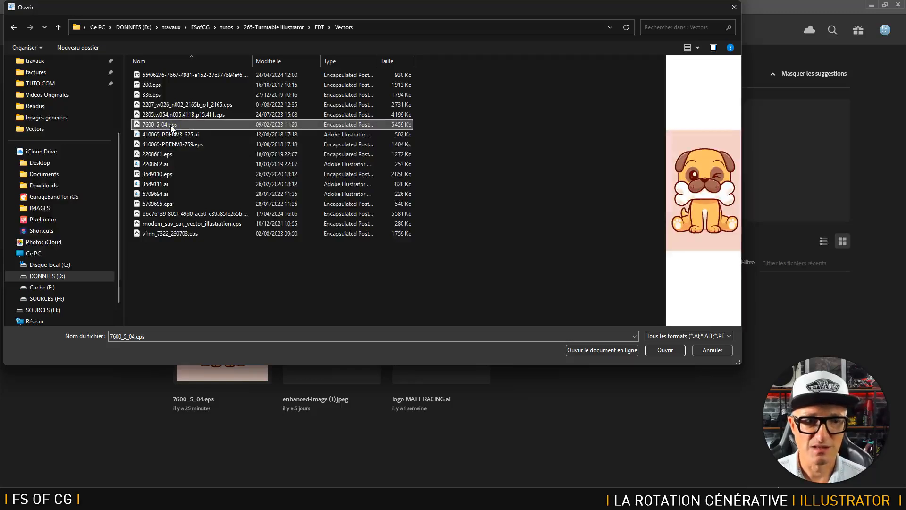
{"action": "left_click", "coordinate": [184, 125]}
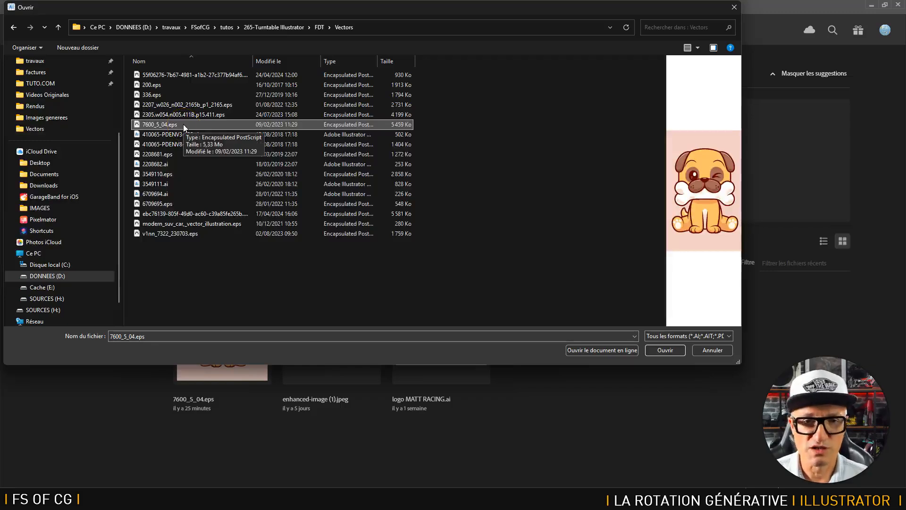
{"action": "double_click", "coordinate": [183, 124]}
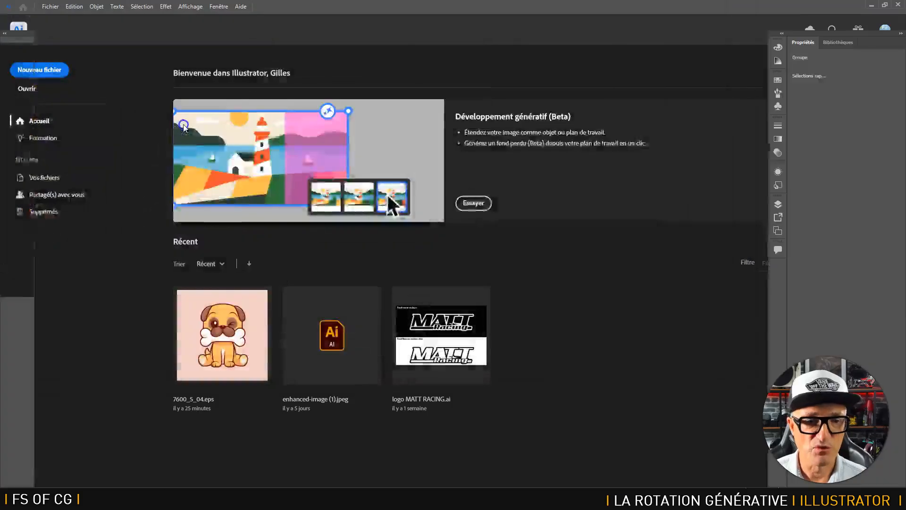
{"action": "left_click", "coordinate": [416, 278]}
{"action": "left_click", "coordinate": [375, 94]}
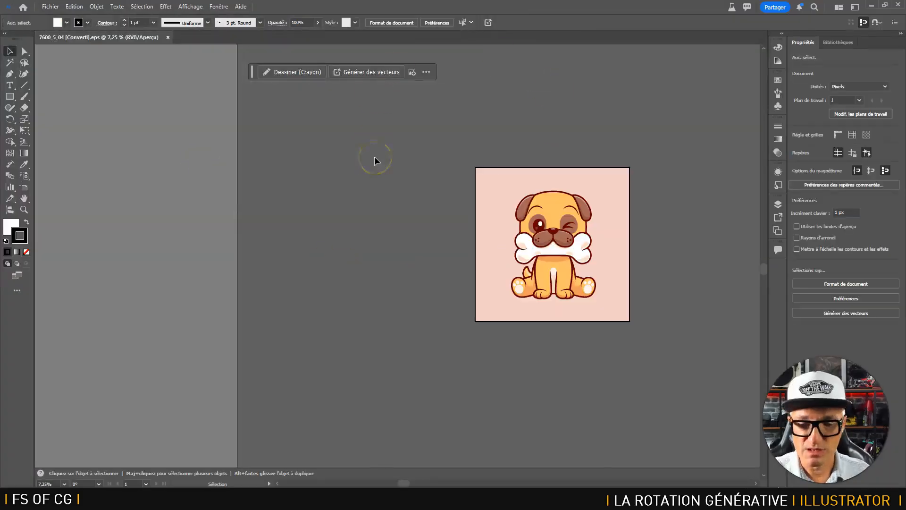
- Expand the docked panels and collapse the Couleur, Nuancier, Contour and Aspect groups so the Calques panel has more room
{"action": "key", "text": "ctrl+0"}
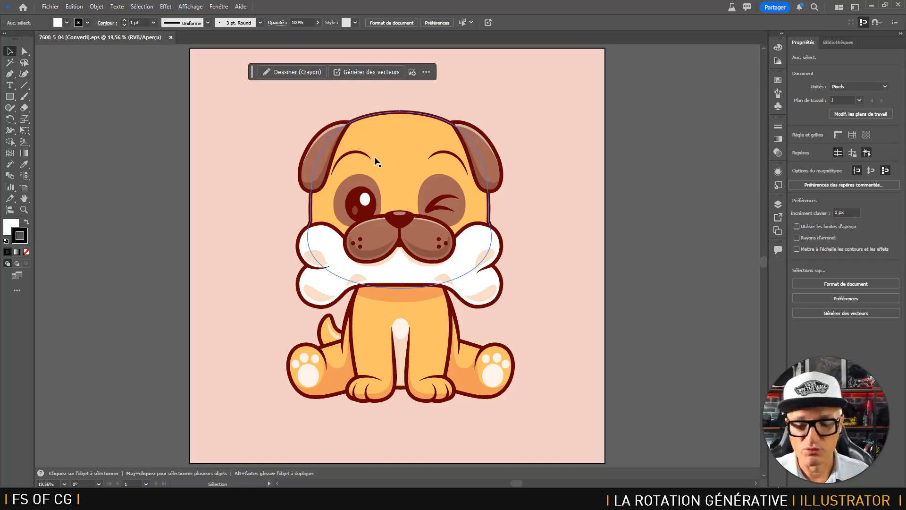
{"action": "key", "text": "ctrl+minus"}
{"action": "left_click", "coordinate": [598, 218]}
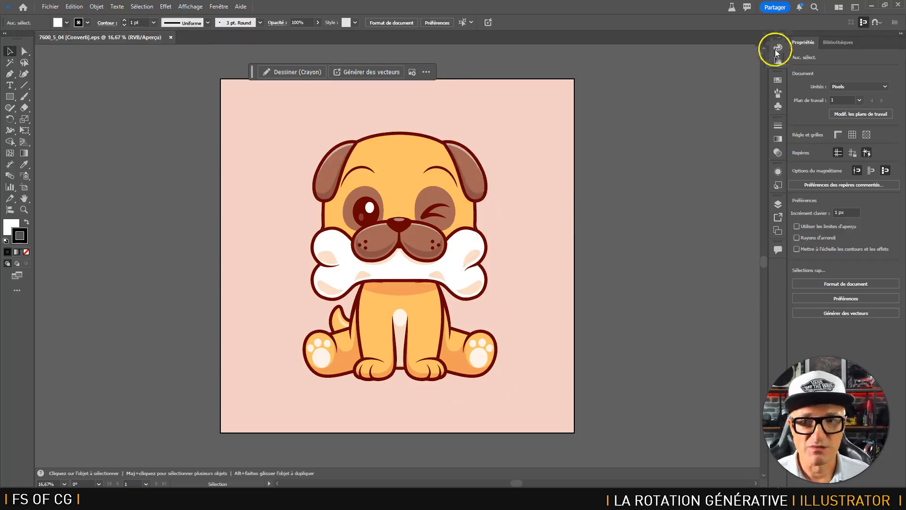
{"action": "left_click", "coordinate": [781, 34]}
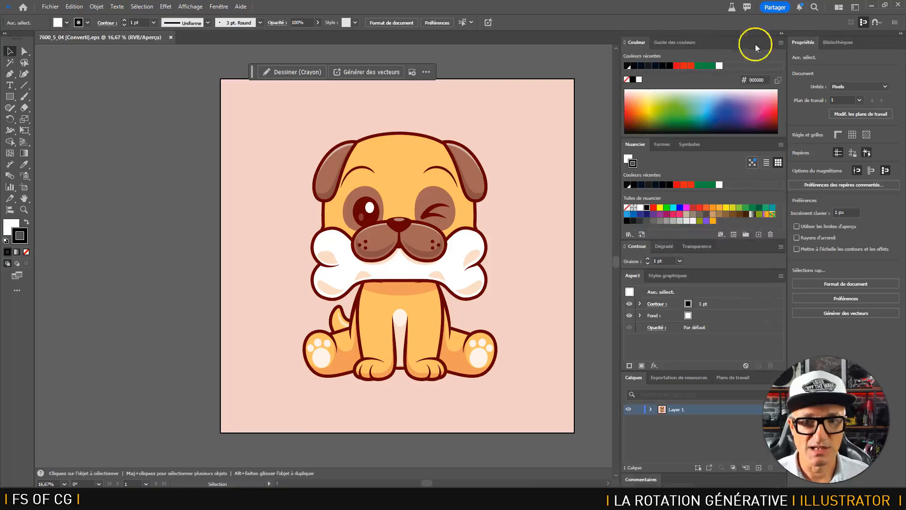
{"action": "double_click", "coordinate": [635, 41]}
{"action": "double_click", "coordinate": [635, 57]}
{"action": "left_click", "coordinate": [642, 71]}
{"action": "double_click", "coordinate": [637, 72]}
{"action": "double_click", "coordinate": [632, 86]}
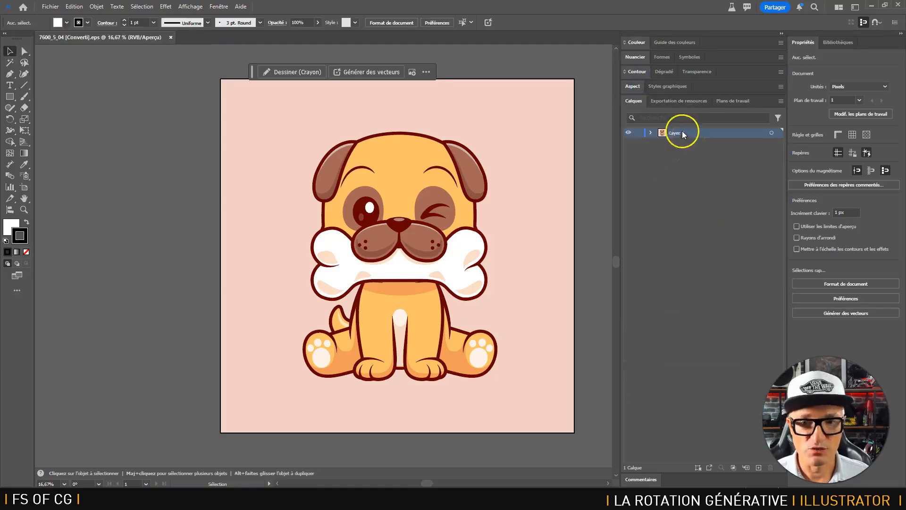
- Move the dog group out of its parent group directly under Layer 1, and delete the remaining pink background group
{"action": "left_click", "coordinate": [651, 133]}
{"action": "left_click", "coordinate": [662, 142]}
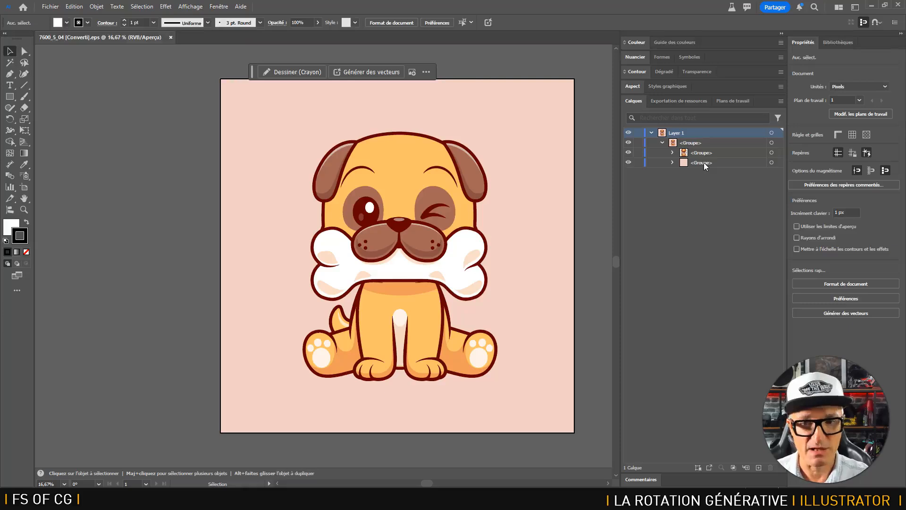
{"action": "left_click", "coordinate": [707, 152]}
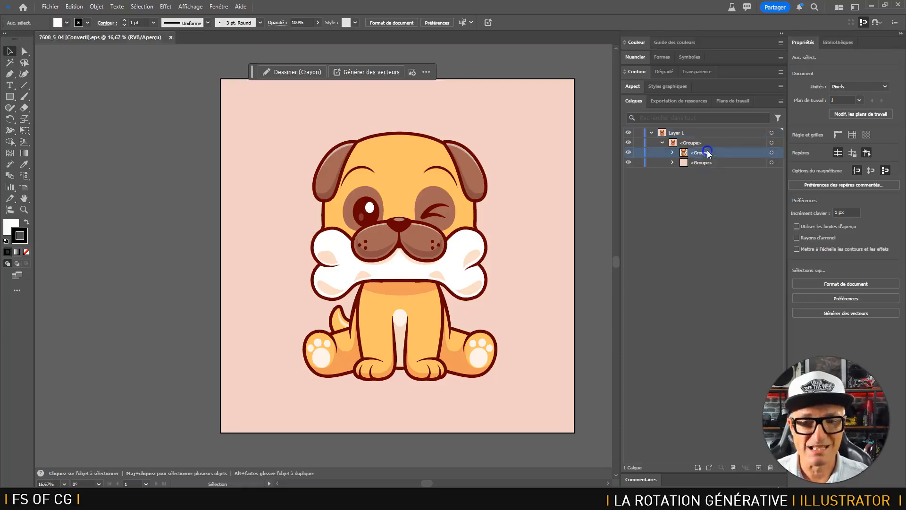
{"action": "left_click_drag", "start_coordinate": [708, 153], "coordinate": [703, 135]}
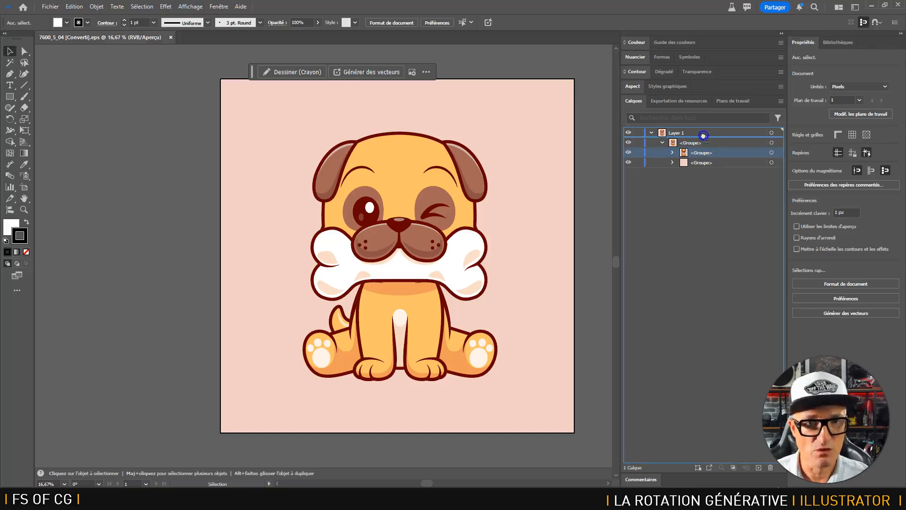
{"action": "left_click_drag", "start_coordinate": [703, 136], "coordinate": [703, 137]}
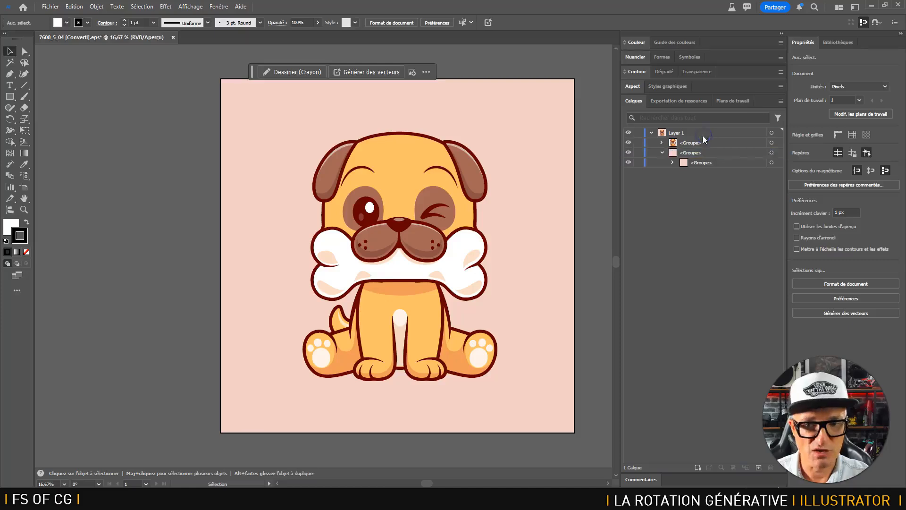
{"action": "left_click", "coordinate": [771, 153]}
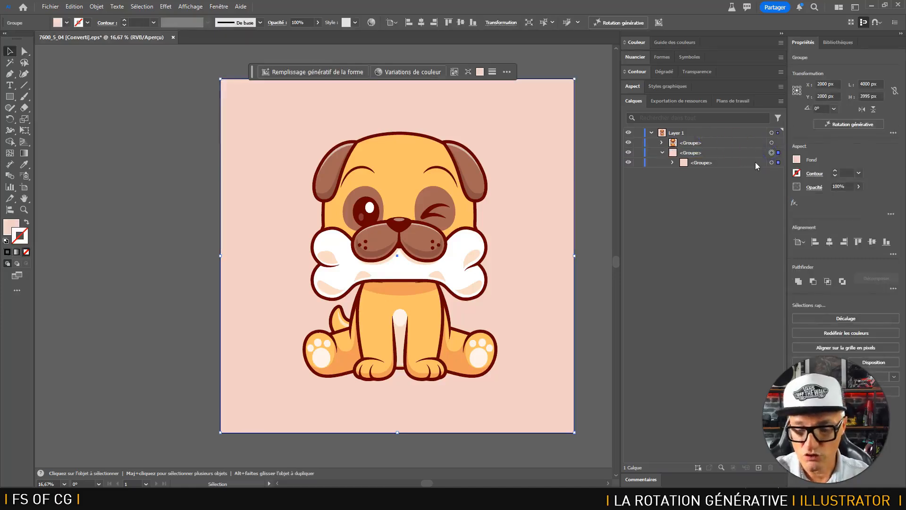
{"action": "key", "text": "Delete"}
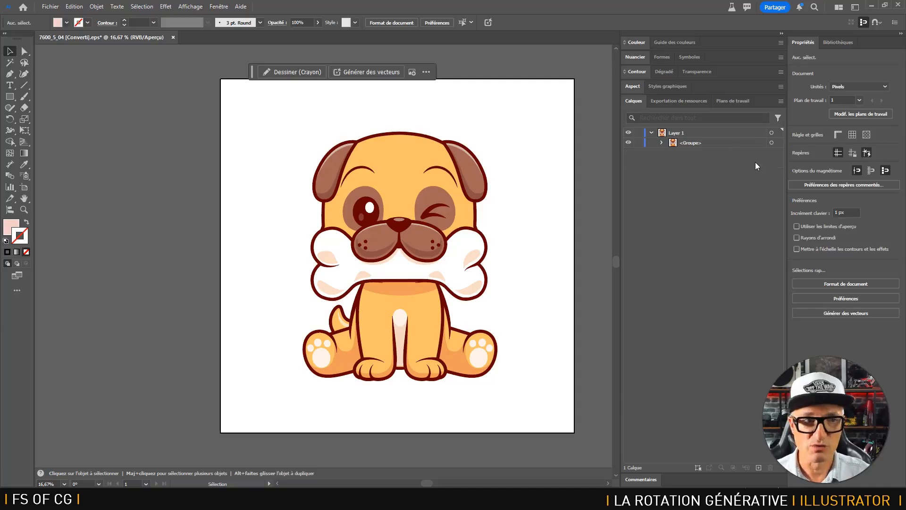
- Save the document in the FDT folder as an Adobe Illustrator file named chien, with the default Illustrator options
{"action": "left_click", "coordinate": [50, 7]}
{"action": "left_click", "coordinate": [101, 105]}
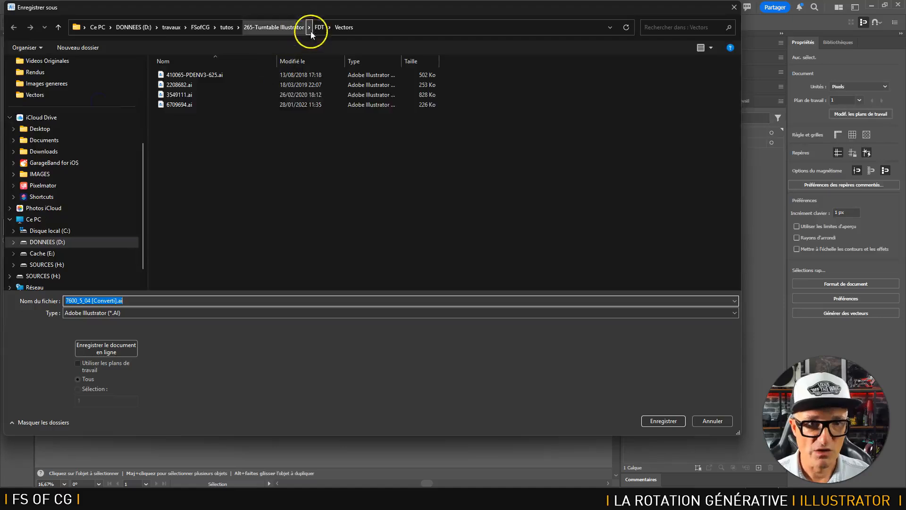
{"action": "left_click", "coordinate": [316, 27]}
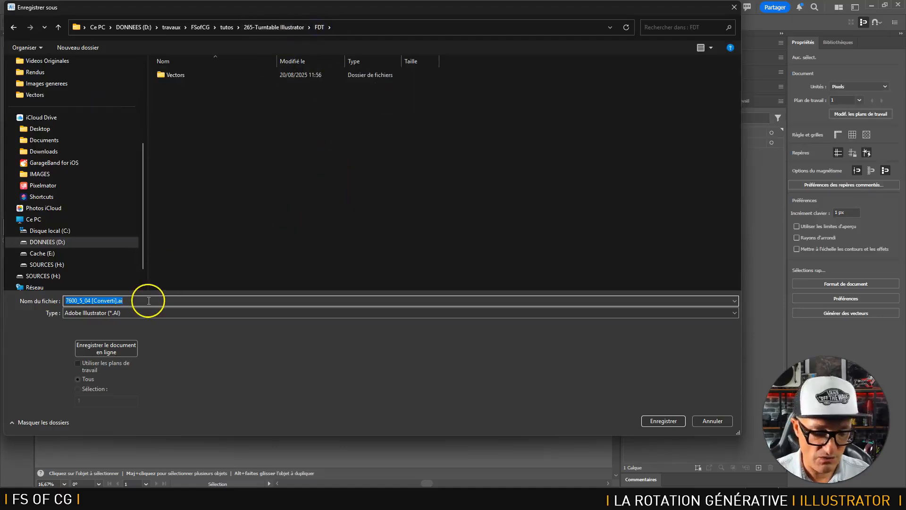
{"action": "type", "text": "chien"}
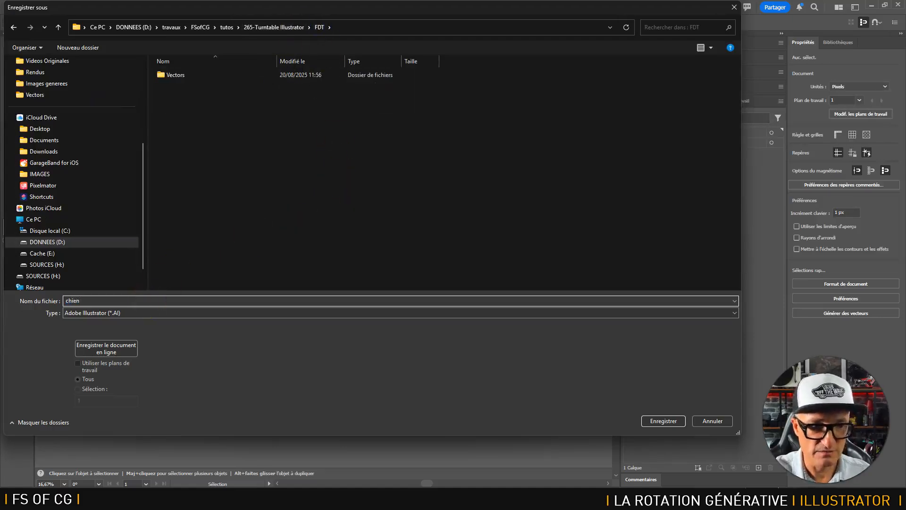
{"action": "key", "text": "Return"}
{"action": "left_click", "coordinate": [581, 392]}
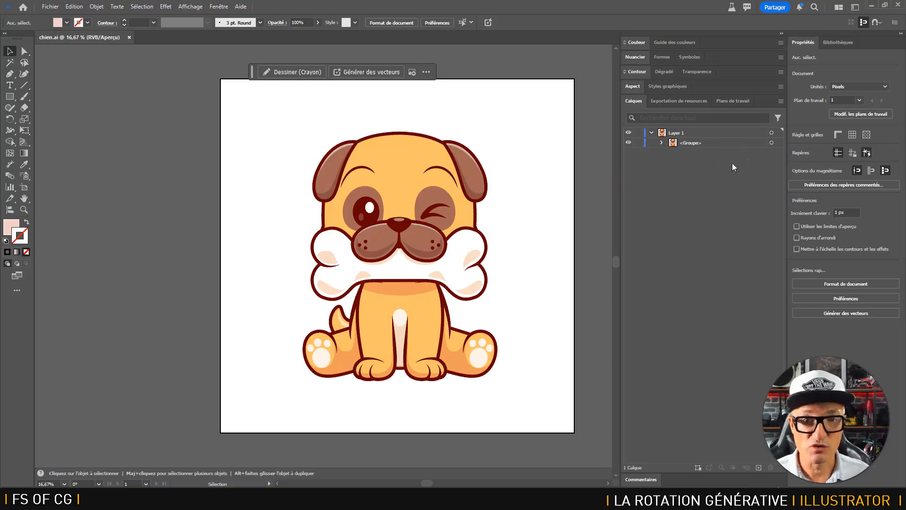
- Generate rotation views of the whole dog group with Rotation générative, and place the rotation controls above the dog
{"action": "left_click", "coordinate": [771, 143]}
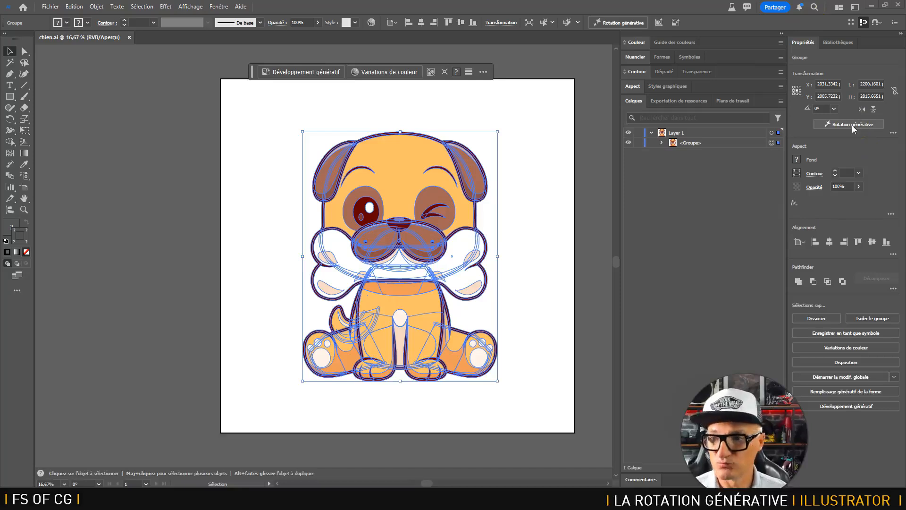
{"action": "left_click", "coordinate": [893, 132]}
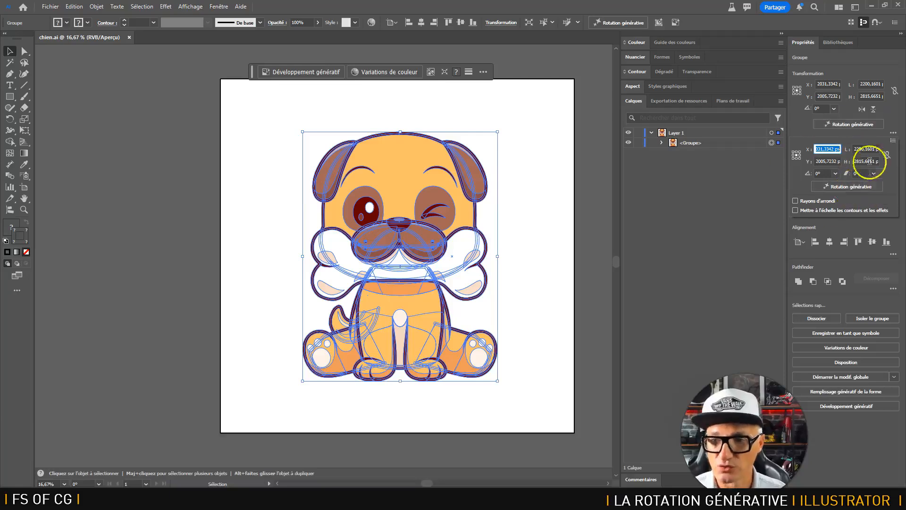
{"action": "left_click", "coordinate": [893, 118]}
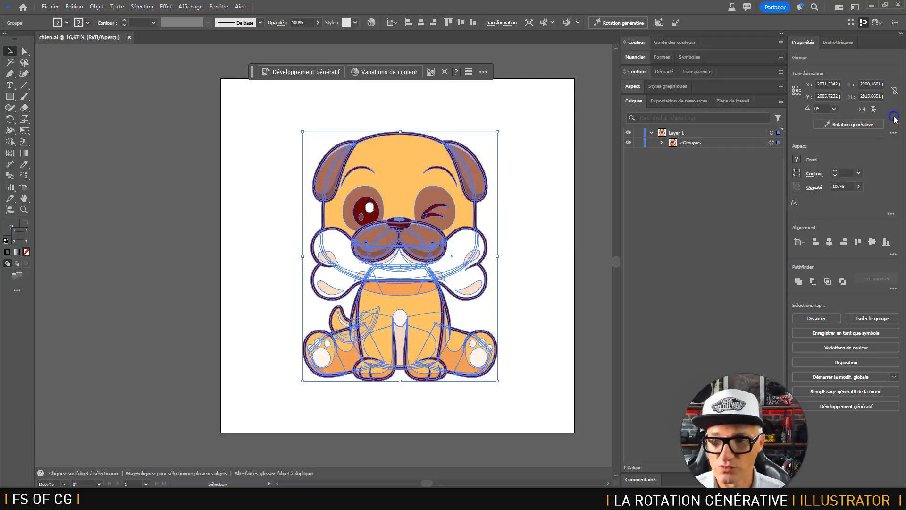
{"action": "left_click", "coordinate": [853, 125]}
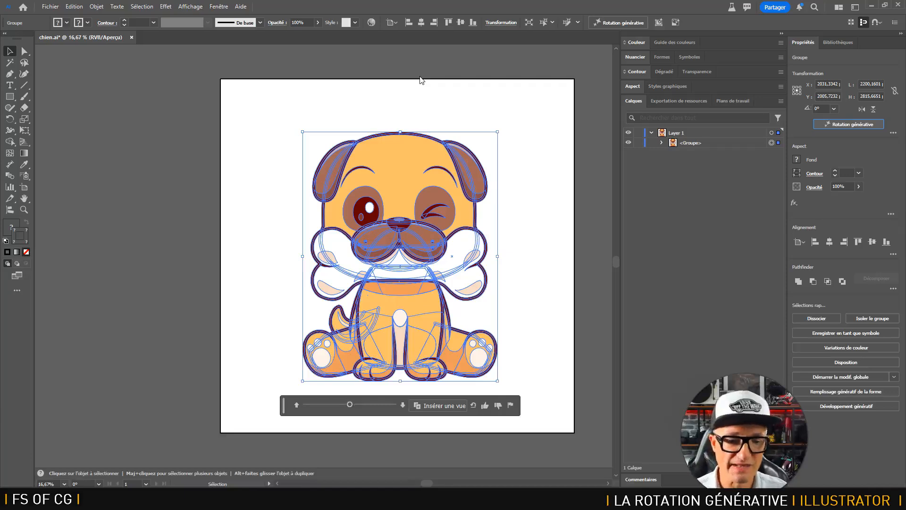
{"action": "left_click_drag", "start_coordinate": [285, 403], "coordinate": [301, 104]}
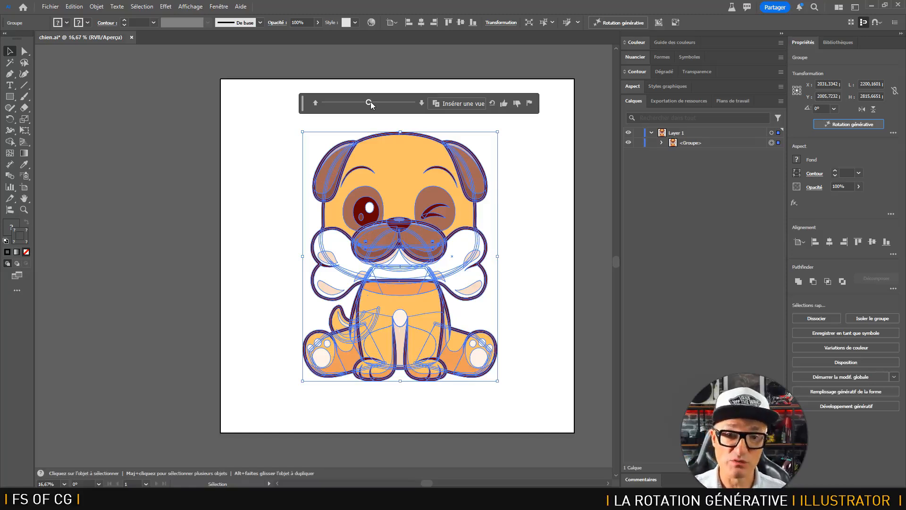
- Rotate the dog horizontally to its three-quarter back view and bring it back to the original front view
{"action": "left_click", "coordinate": [370, 102]}
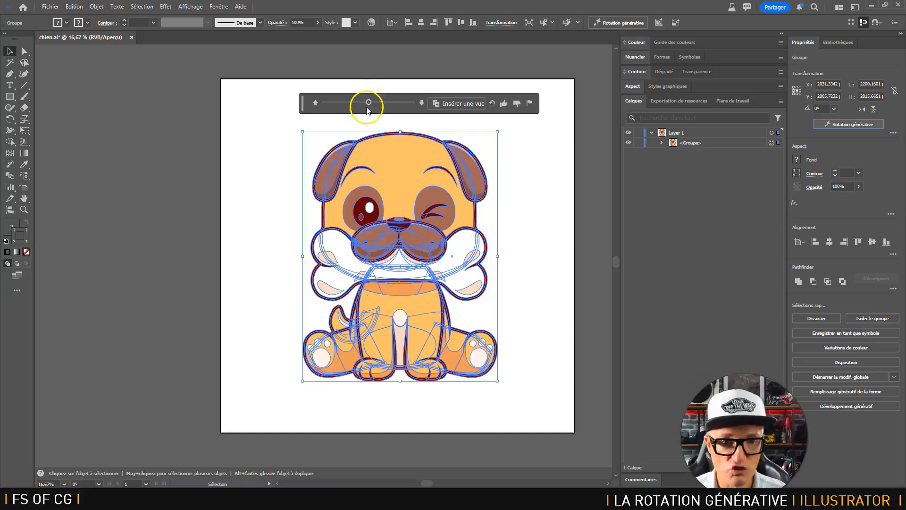
{"action": "left_click_drag", "start_coordinate": [370, 101], "coordinate": [416, 118]}
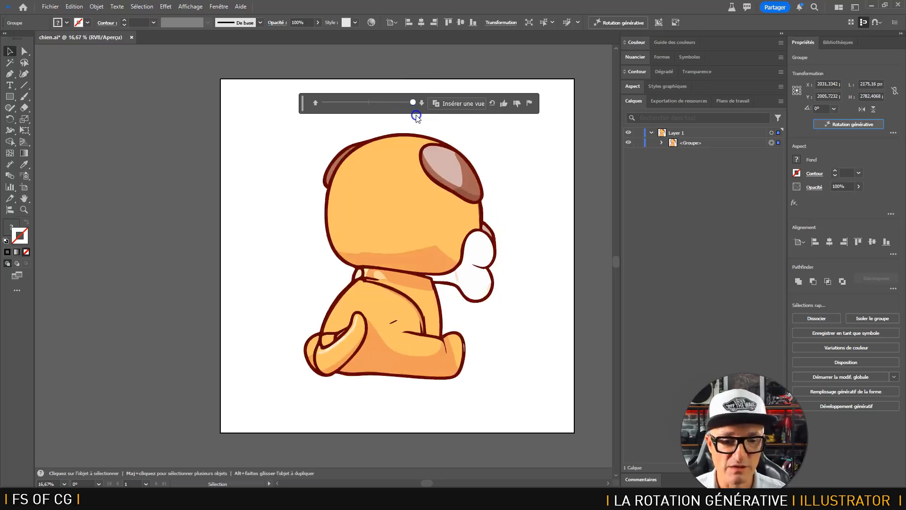
{"action": "left_click_drag", "start_coordinate": [413, 116], "coordinate": [376, 121]}
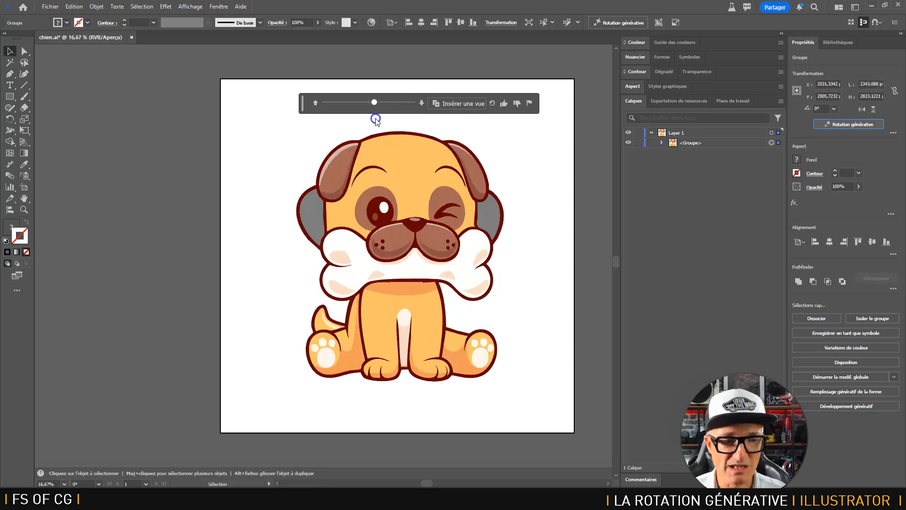
{"action": "mouse_move", "coordinate": [376, 121]}
{"action": "left_mouse_down"}
{"action": "mouse_move", "coordinate": [318, 121]}
{"action": "mouse_move", "coordinate": [386, 124]}
{"action": "mouse_move", "coordinate": [397, 124]}
{"action": "mouse_move", "coordinate": [343, 120]}
{"action": "mouse_move", "coordinate": [418, 115]}
{"action": "mouse_move", "coordinate": [317, 113]}
{"action": "mouse_move", "coordinate": [416, 108]}
{"action": "mouse_move", "coordinate": [369, 105]}
{"action": "left_mouse_up"}
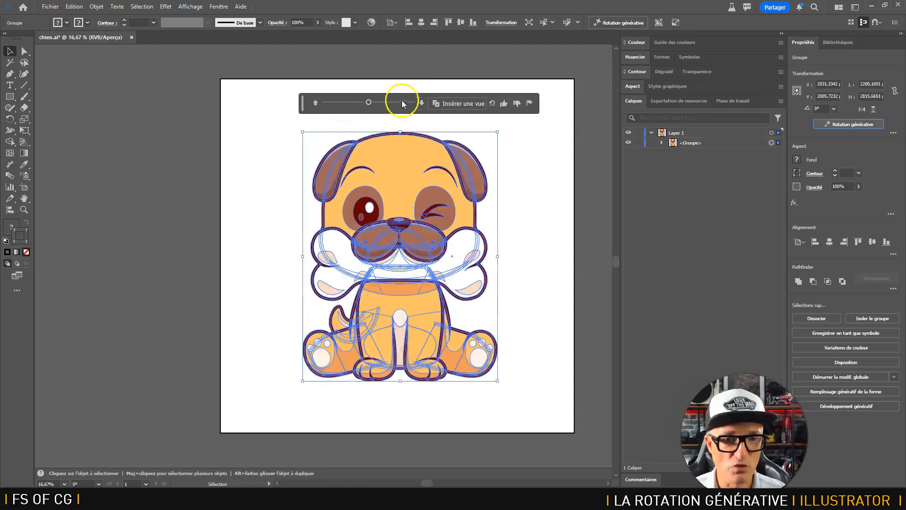
- Tilt the dog vertically to -45° with the horizontal rotation kept at 0°
{"action": "left_click", "coordinate": [315, 103]}
{"action": "left_click", "coordinate": [369, 102]}
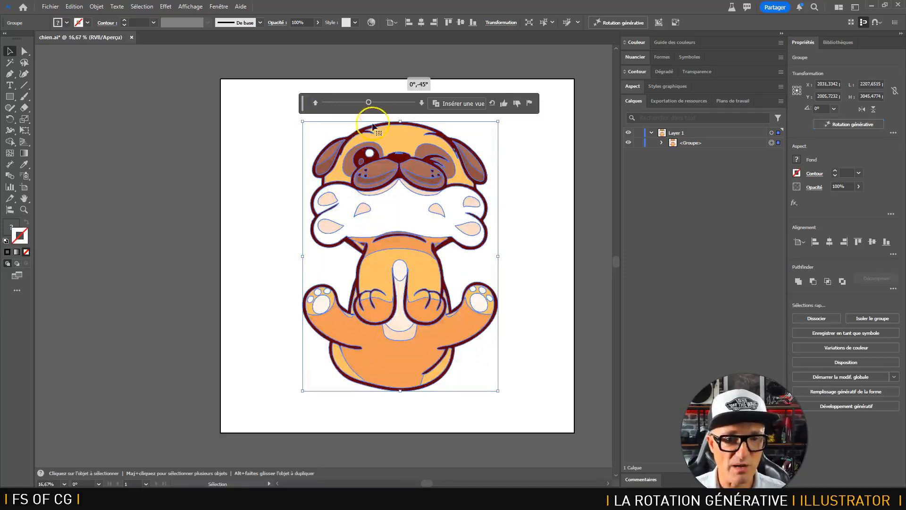
{"action": "mouse_move", "coordinate": [370, 103]}
{"action": "left_mouse_down"}
{"action": "mouse_move", "coordinate": [327, 104]}
{"action": "mouse_move", "coordinate": [411, 110]}
{"action": "mouse_move", "coordinate": [372, 108]}
{"action": "left_mouse_up"}
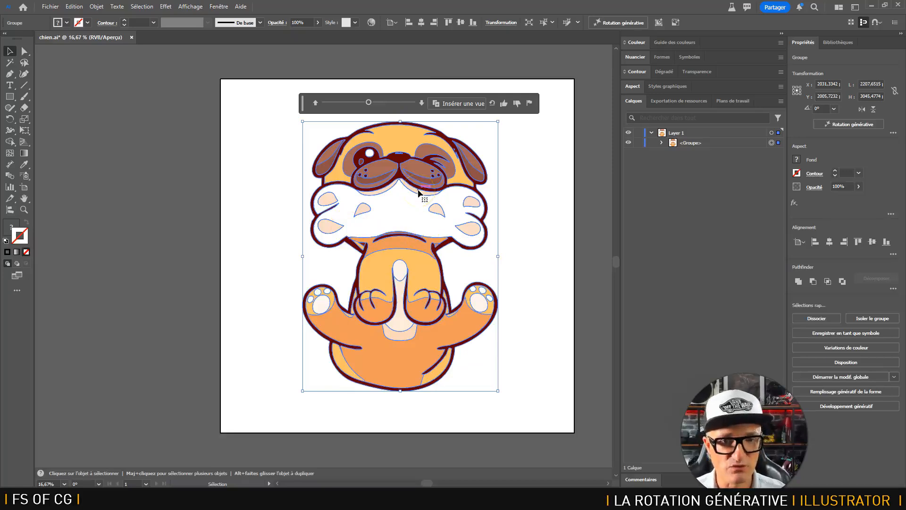
- Tilt the dog vertically to 45° and rotate it horizontally in both directions at that tilt
{"action": "left_click", "coordinate": [420, 103]}
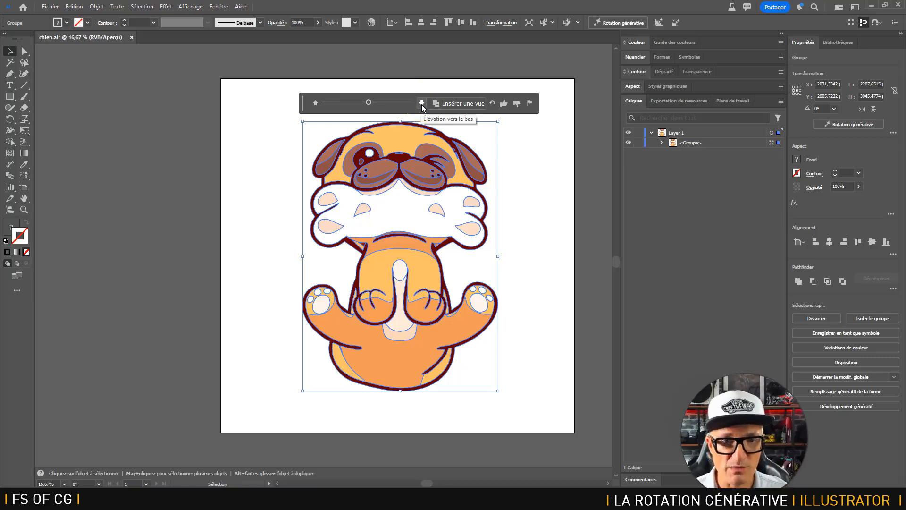
{"action": "left_click", "coordinate": [421, 102]}
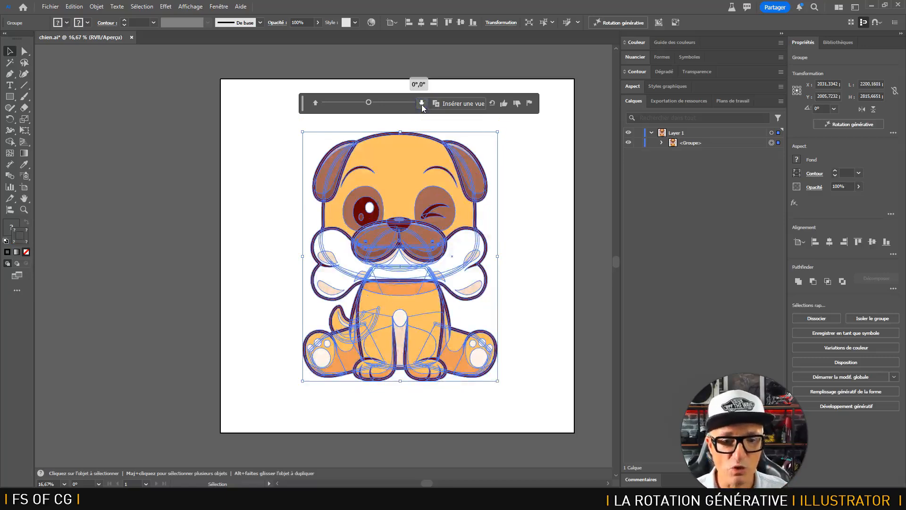
{"action": "left_click", "coordinate": [421, 103]}
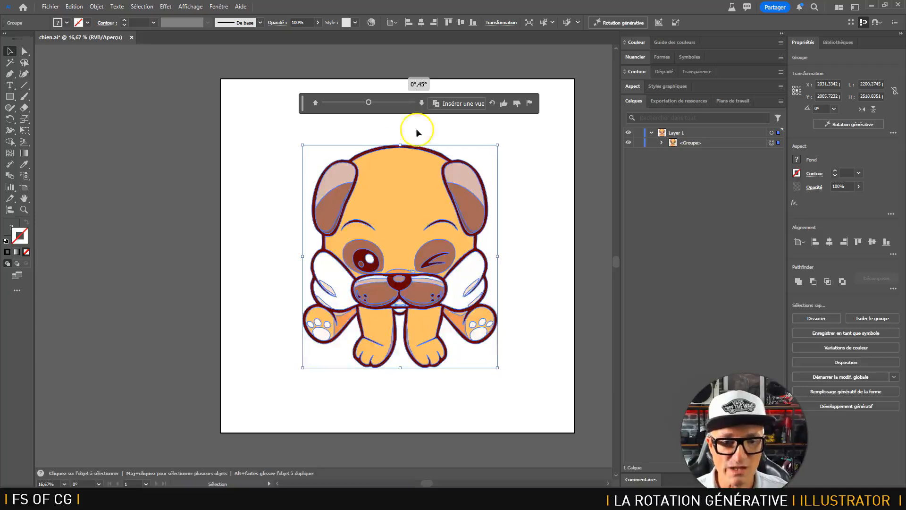
{"action": "left_click_drag", "start_coordinate": [368, 102], "coordinate": [346, 103]}
{"action": "left_click_drag", "start_coordinate": [330, 99], "coordinate": [385, 113]}
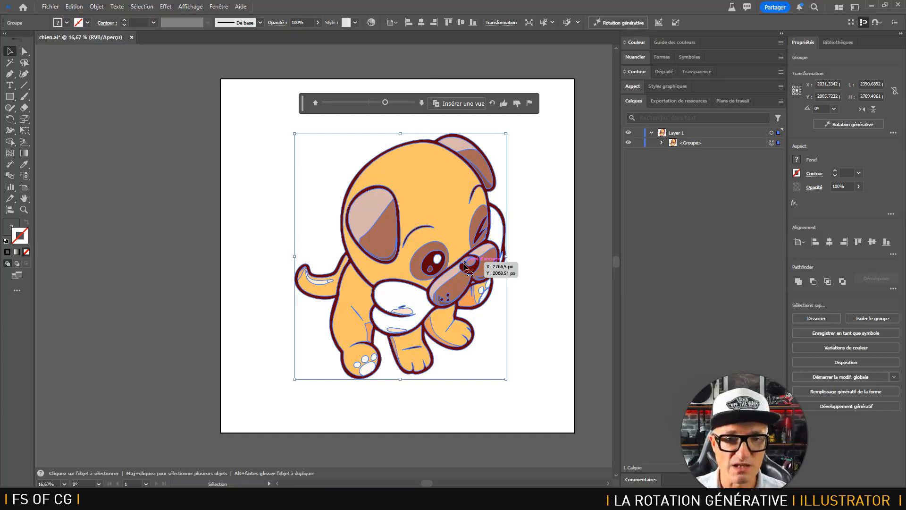
- Rotate the dog horizontally to -60° and view it at both the -45° and 45° vertical tilts
{"action": "left_click_drag", "start_coordinate": [385, 102], "coordinate": [349, 112]}
{"action": "left_click", "coordinate": [317, 103]}
{"action": "left_click", "coordinate": [316, 103]}
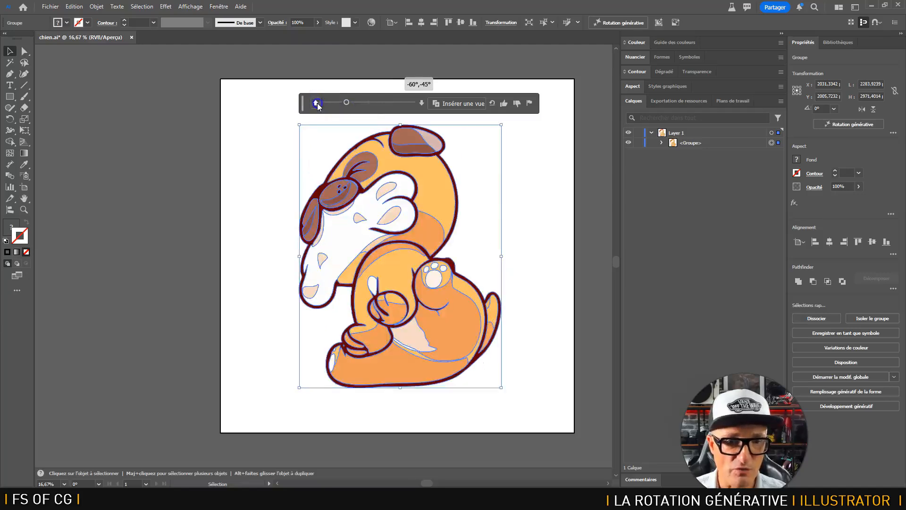
{"action": "left_click", "coordinate": [418, 104]}
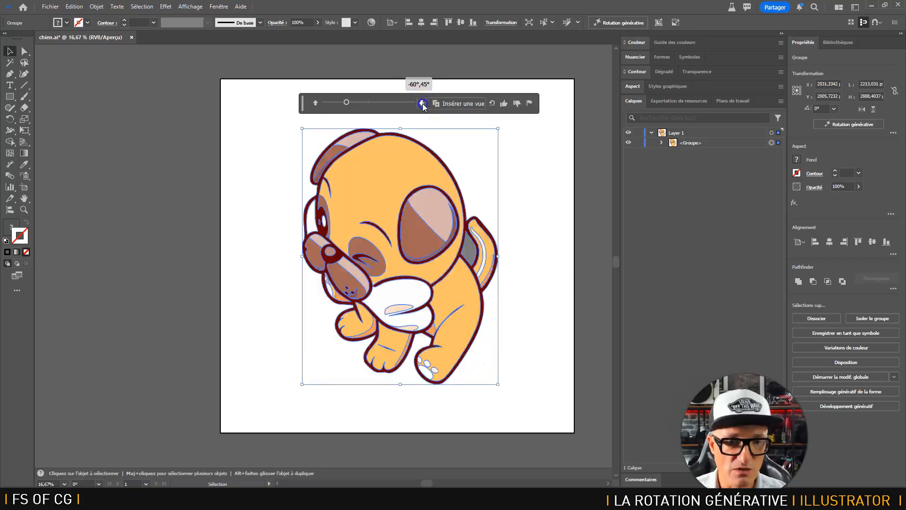
- Rotate the dog horizontally beyond -60° and tilt it vertically up to -45°
{"action": "left_click_drag", "start_coordinate": [346, 102], "coordinate": [316, 105]}
{"action": "left_click", "coordinate": [317, 103]}
{"action": "left_click", "coordinate": [316, 103]}
- Return the dog to its original front view with horizontal and vertical rotation both at 0°
{"action": "left_click_drag", "start_coordinate": [325, 103], "coordinate": [369, 100]}
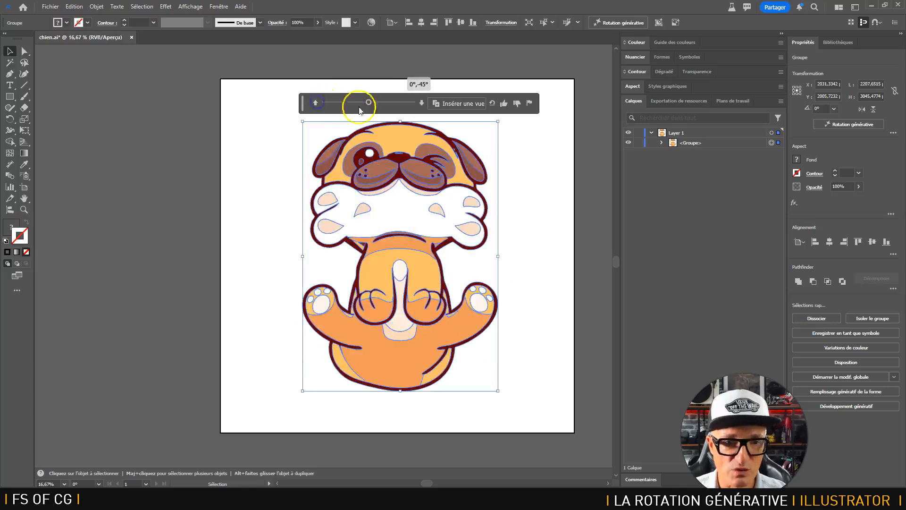
{"action": "left_click", "coordinate": [421, 103]}
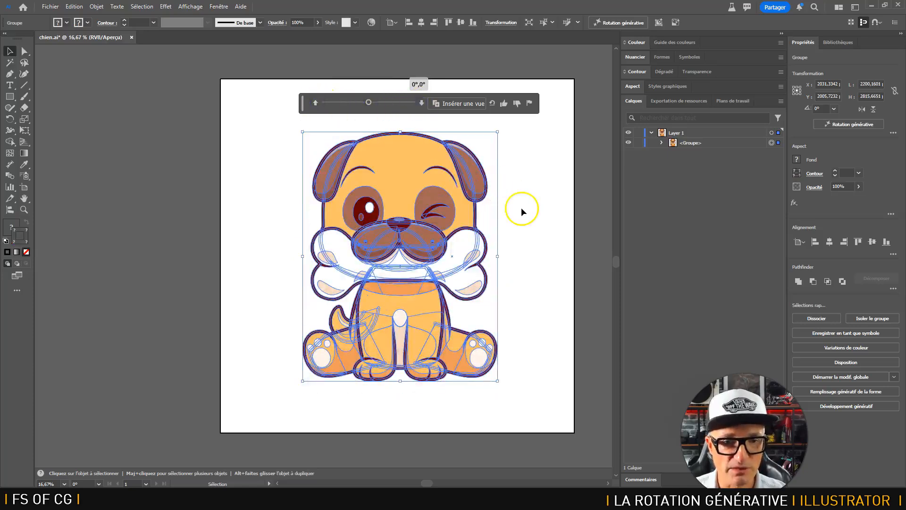